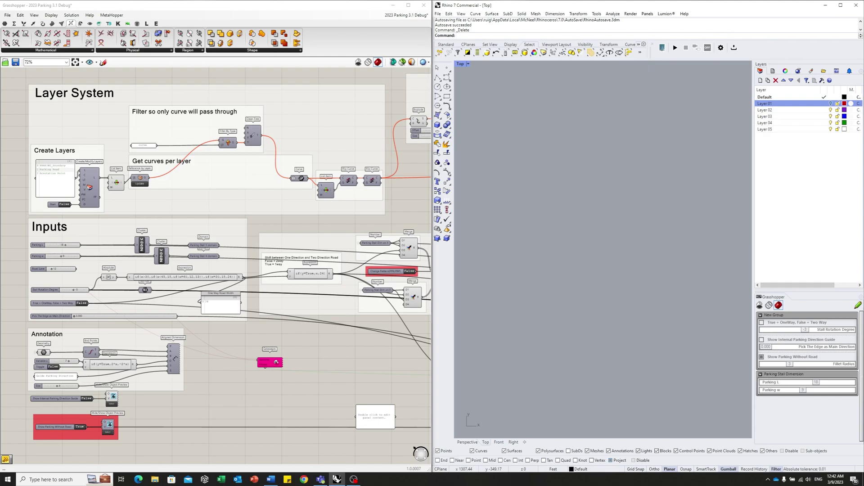
Step: Create the parking layers, make Annotation Point current, and place the summary-text point in Top view
double_click(65, 205)
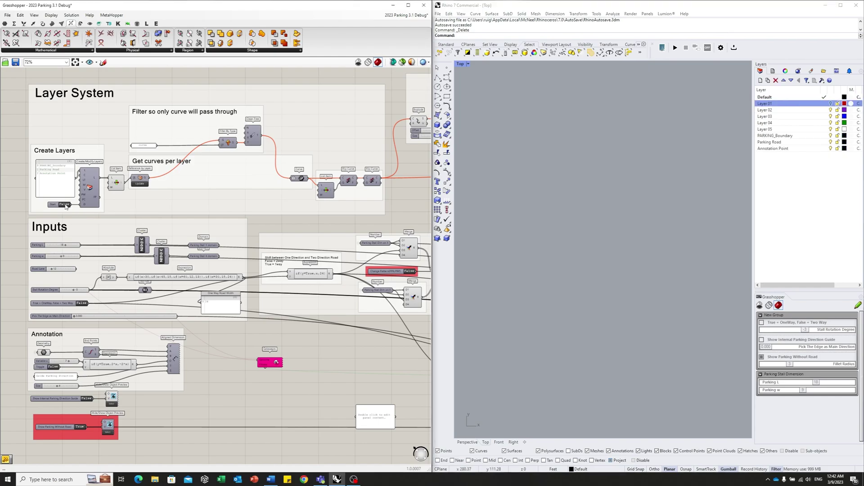
double_click(801, 149)
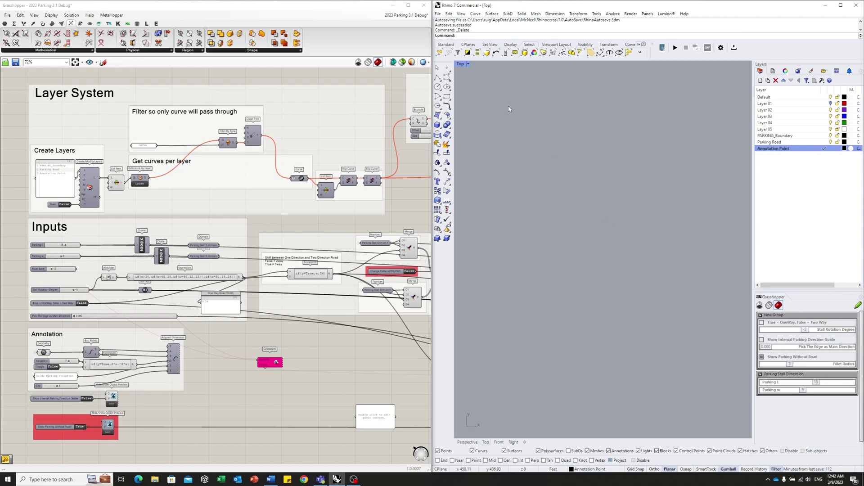
text(point)
key(Return)
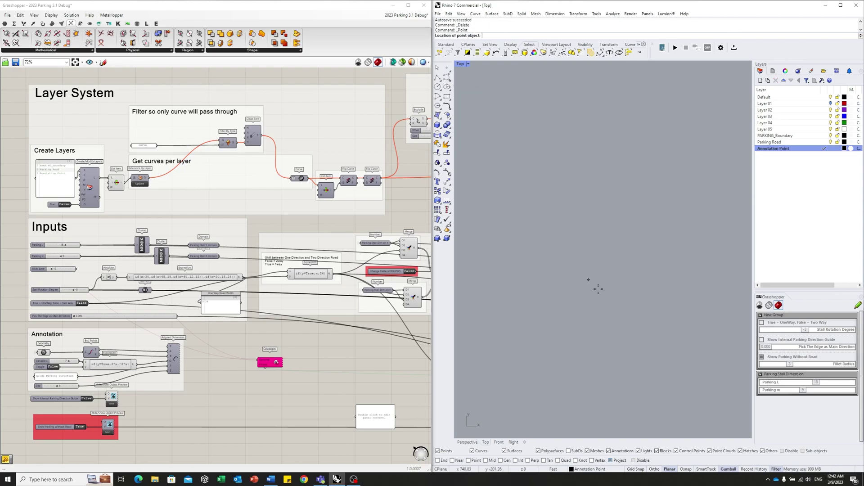
click(551, 307)
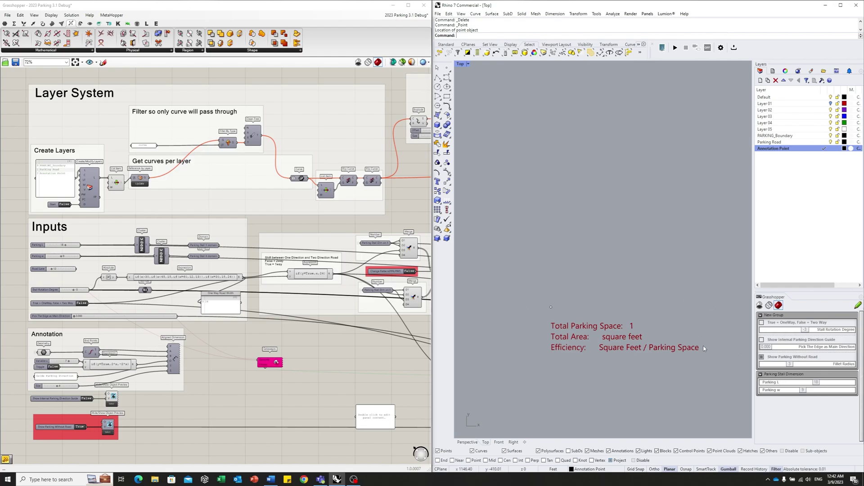
right_drag(547, 333, 533, 373)
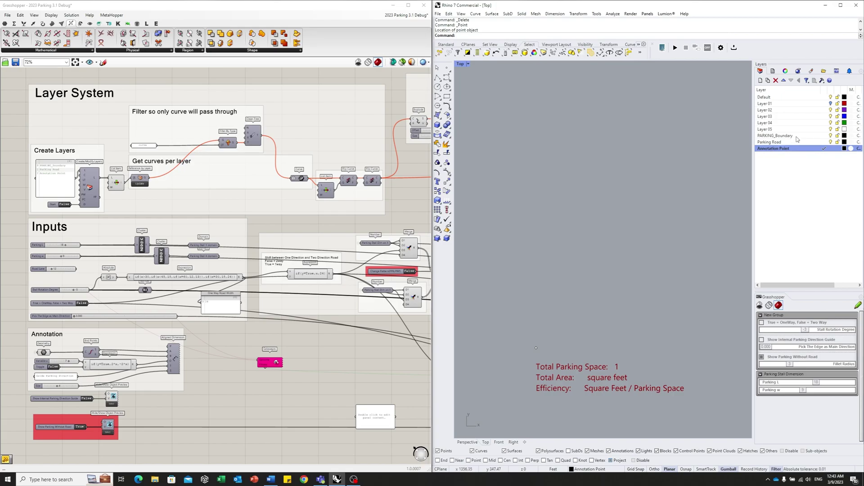
Step: Draw a closed six-corner polyline boundary on the PARKING_Boundary layer
double_click(775, 136)
scroll(614, 212, down, 3)
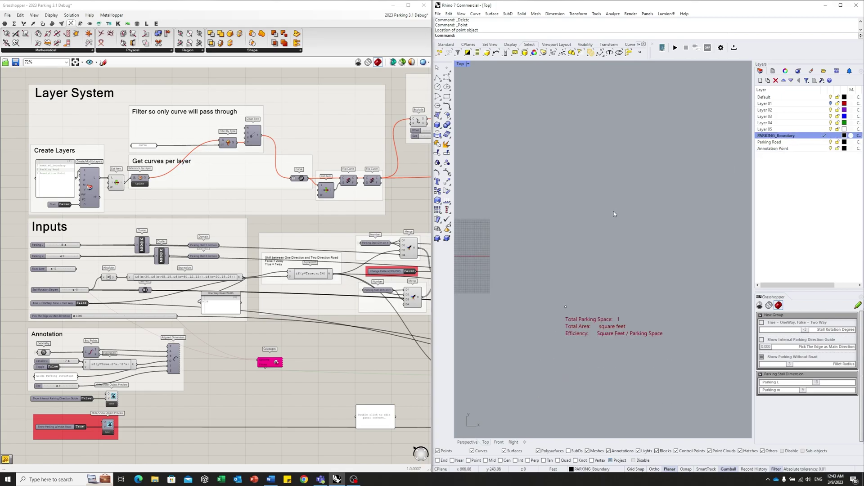
right_drag(614, 213, 614, 241)
text(PL)
key(Return)
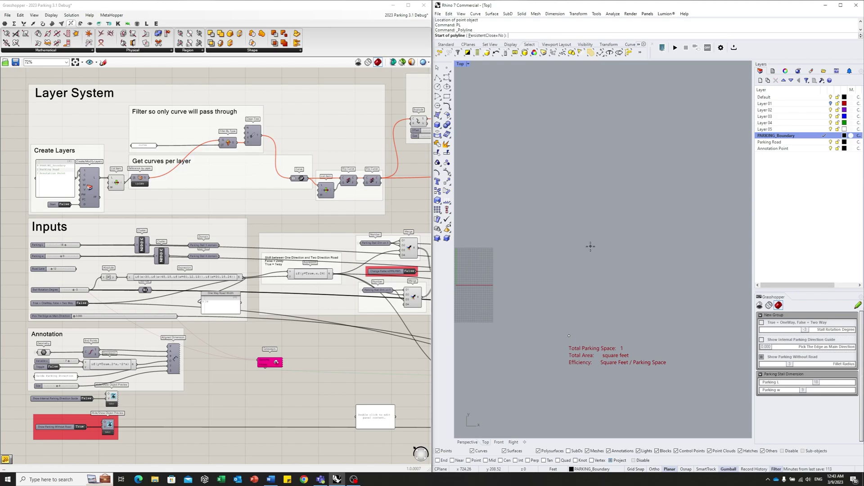
scroll(588, 253, up, 3)
click(552, 207)
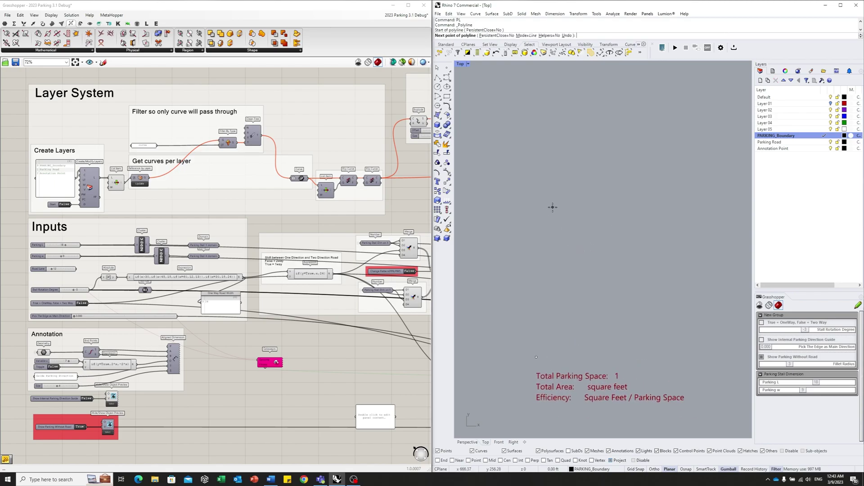
click(660, 215)
click(685, 296)
click(615, 349)
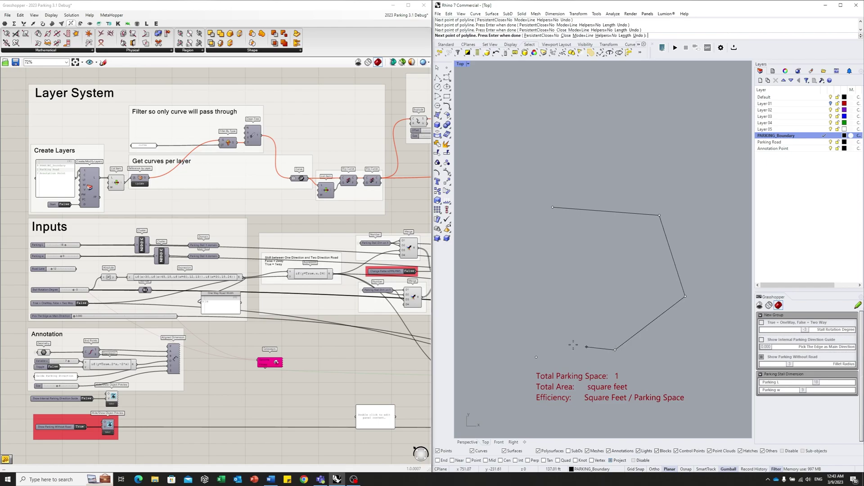
click(506, 320)
click(491, 247)
text(c)
key(Return)
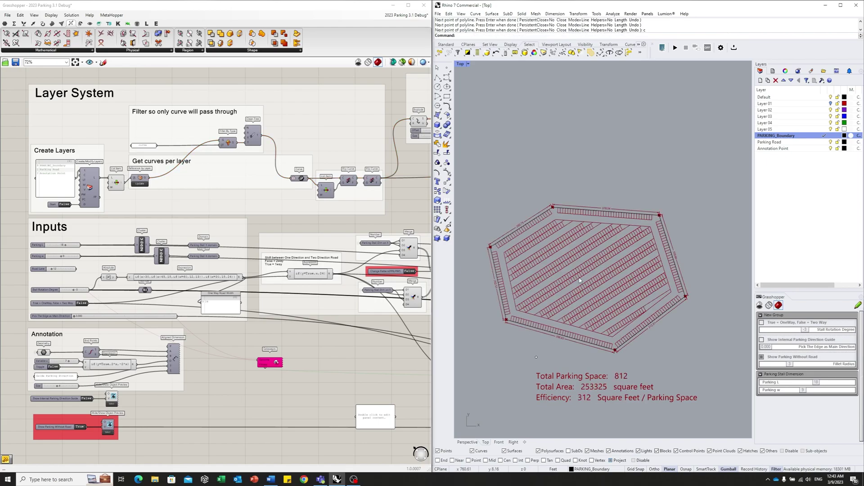
Step: Move the parking-summary annotation point down below the lot
right_drag(594, 384, 584, 364)
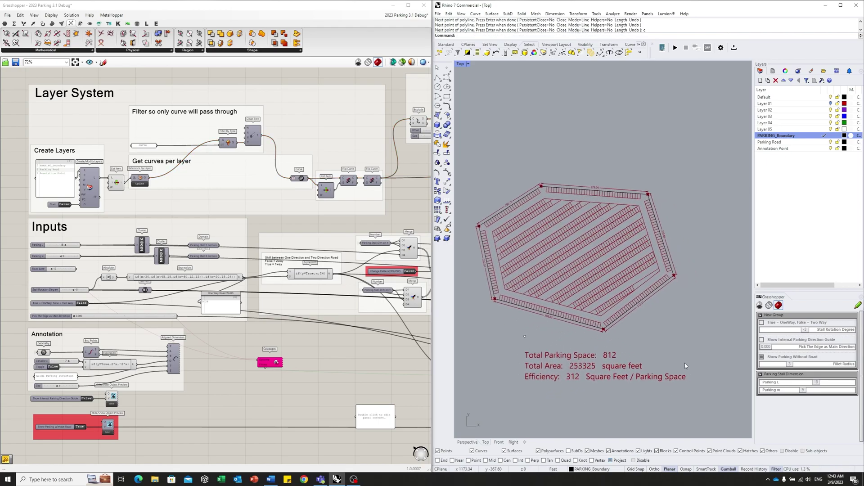
click(525, 336)
drag(525, 336, 532, 394)
right_drag(575, 362, 592, 334)
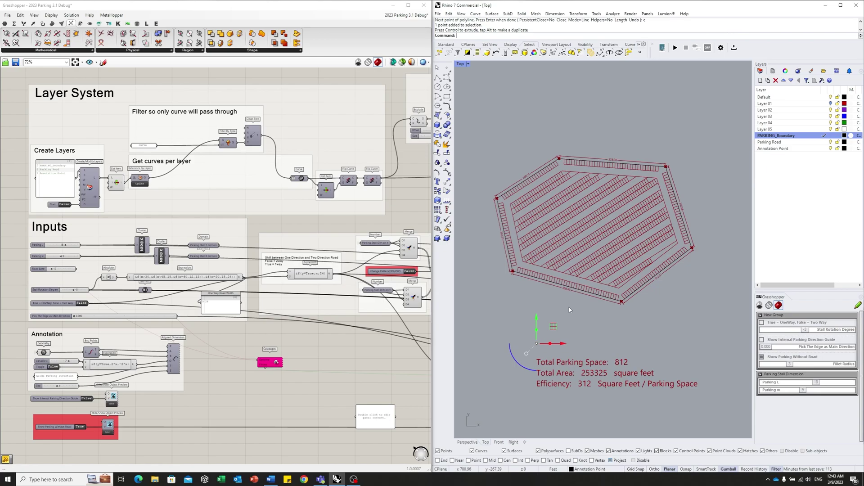
mouse_move(555, 327)
mouse_down()
mouse_move(546, 332)
mouse_move(551, 338)
mouse_up()
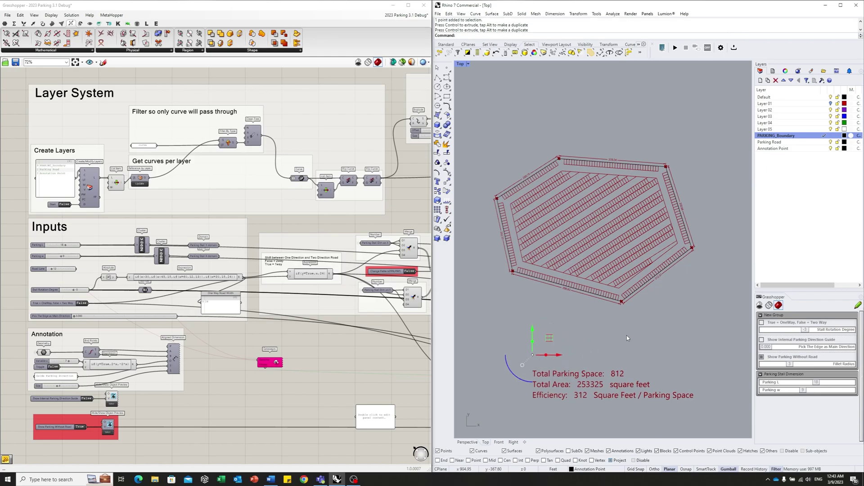
Step: Set the Stall Rotation Degree slider to -33 on the Grasshopper canvas
click(640, 328)
scroll(644, 323, up, 2)
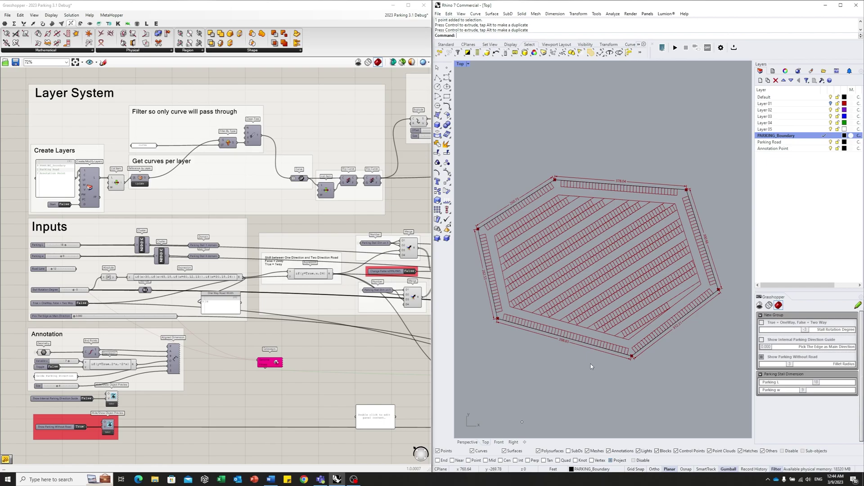
click(121, 268)
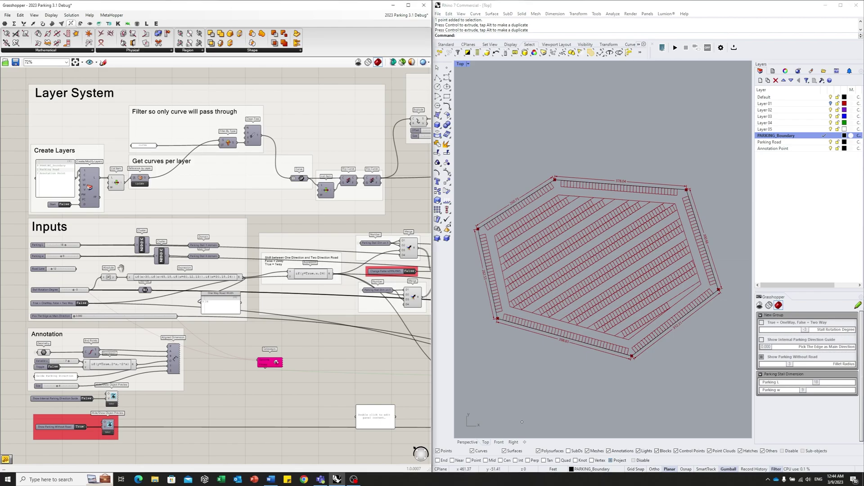
scroll(120, 268, up, 5)
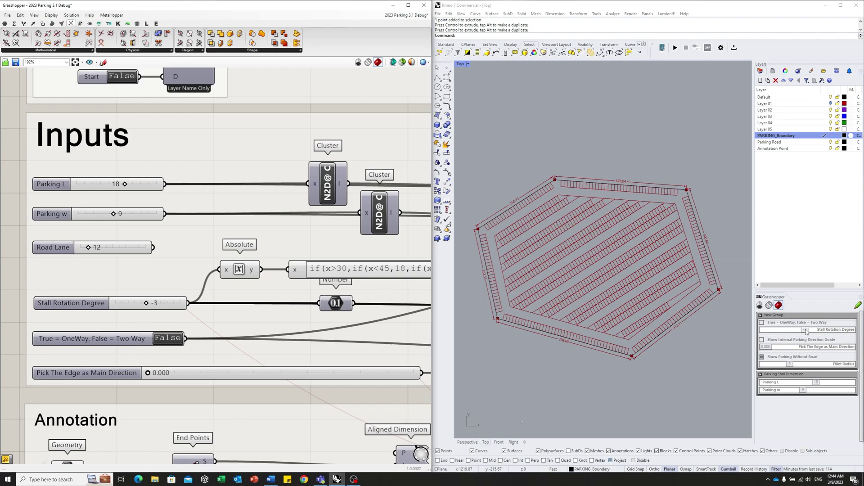
mouse_move(806, 332)
mouse_down()
mouse_move(762, 331)
mouse_move(848, 332)
mouse_move(806, 331)
mouse_up()
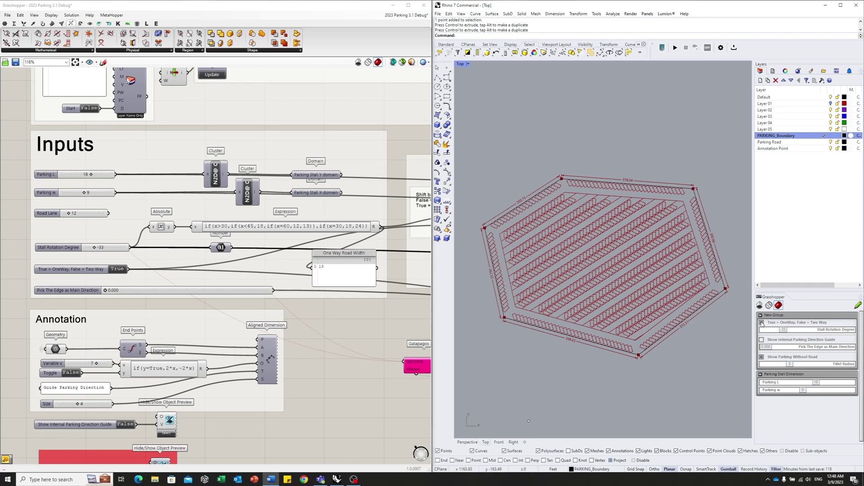
Step: Compare two-way and one-way roads, keep one-way, and set Stall Rotation Degree to -27
click(761, 322)
click(761, 323)
click(761, 322)
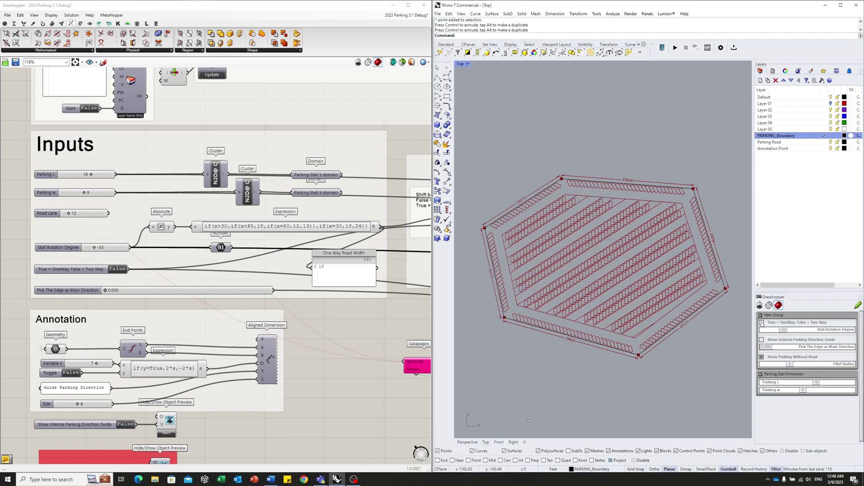
click(762, 322)
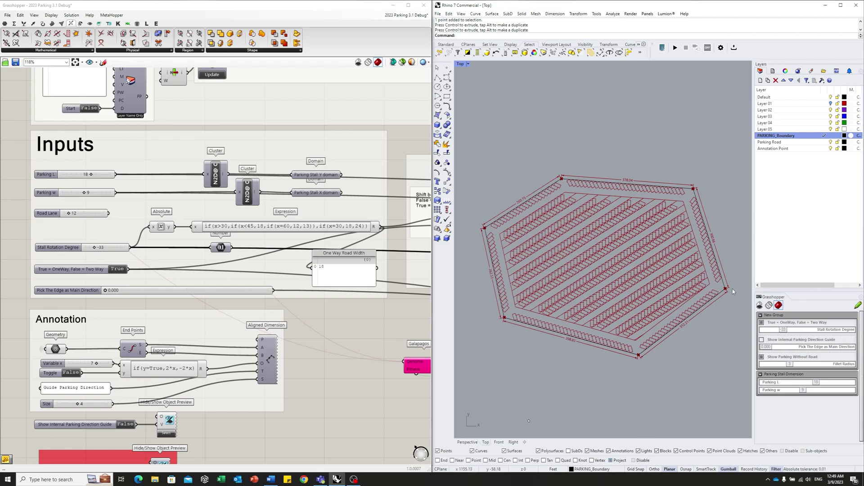
drag(783, 331, 826, 329)
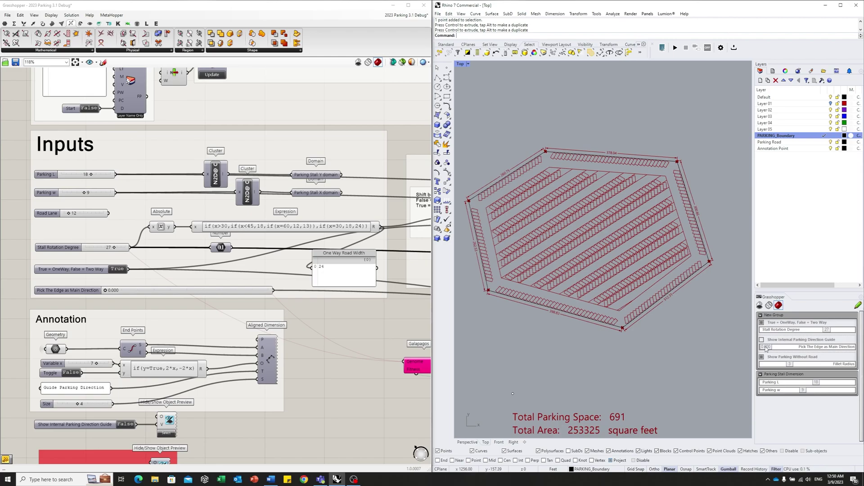
Step: Set Pick The Edge as Main Direction to 0.616 so rows follow another boundary edge
drag(765, 349, 817, 332)
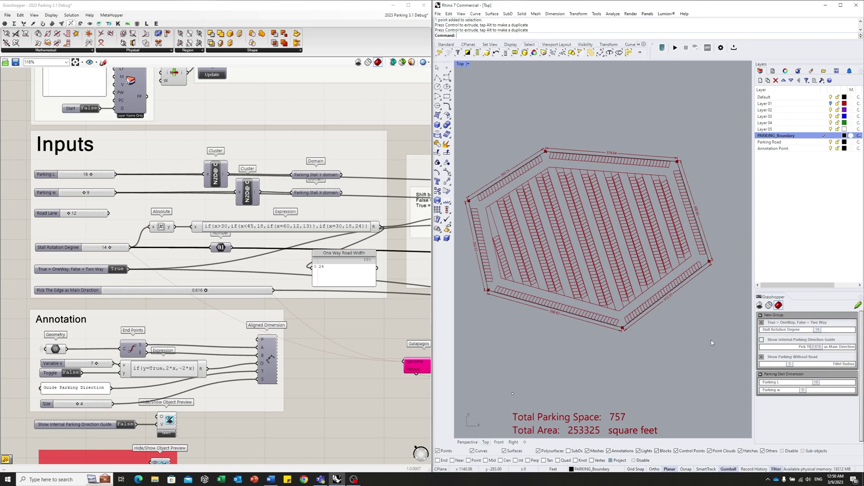
Step: With the direction guide shown, set Pick The Edge to 0.008, then hide the guide
click(762, 339)
scroll(629, 126, up, 8)
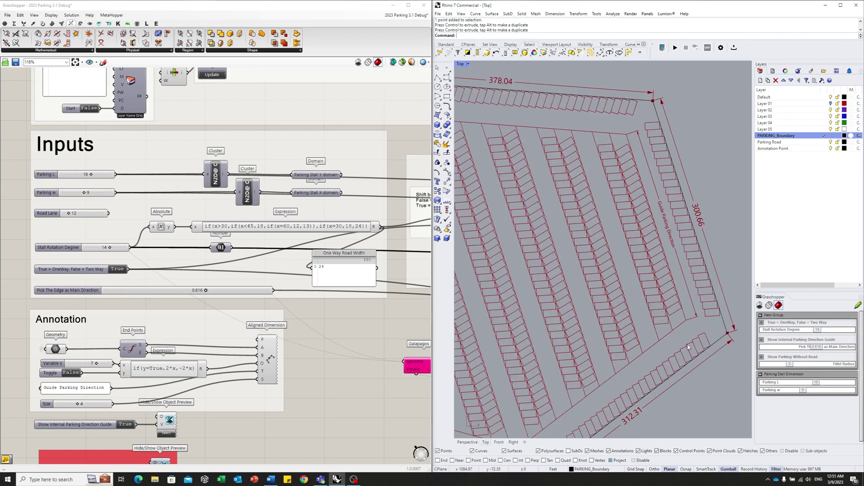
scroll(679, 321, down, 7)
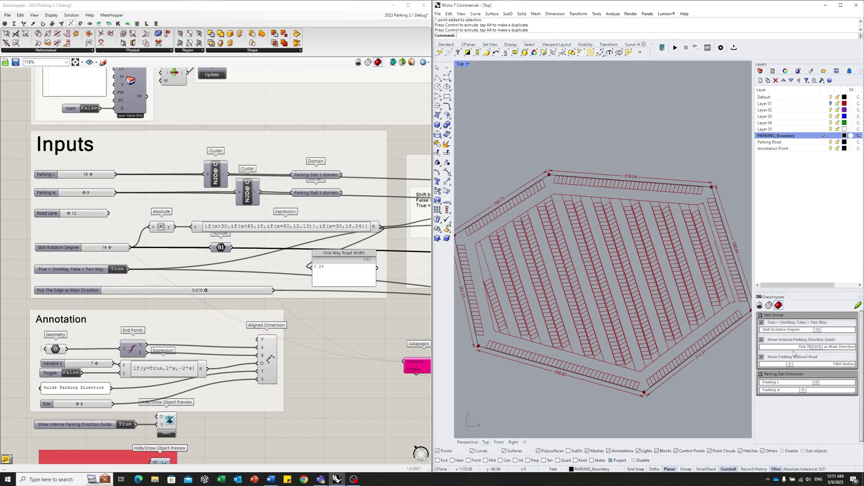
drag(816, 348, 764, 348)
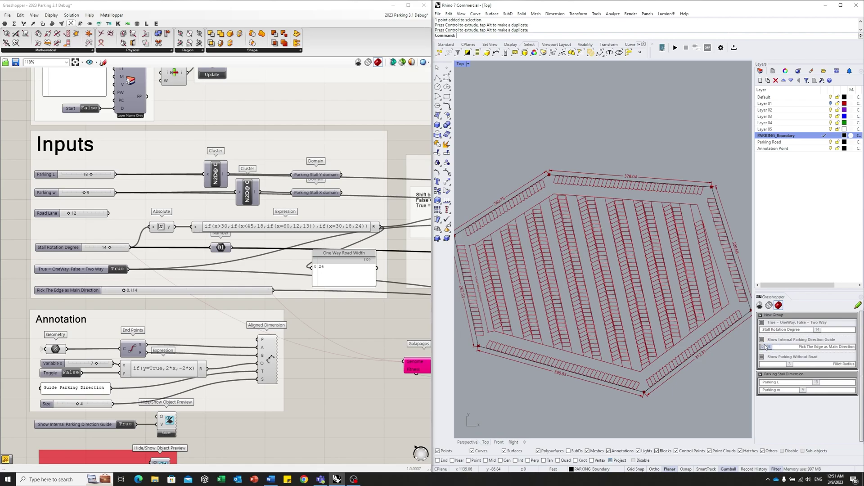
click(762, 340)
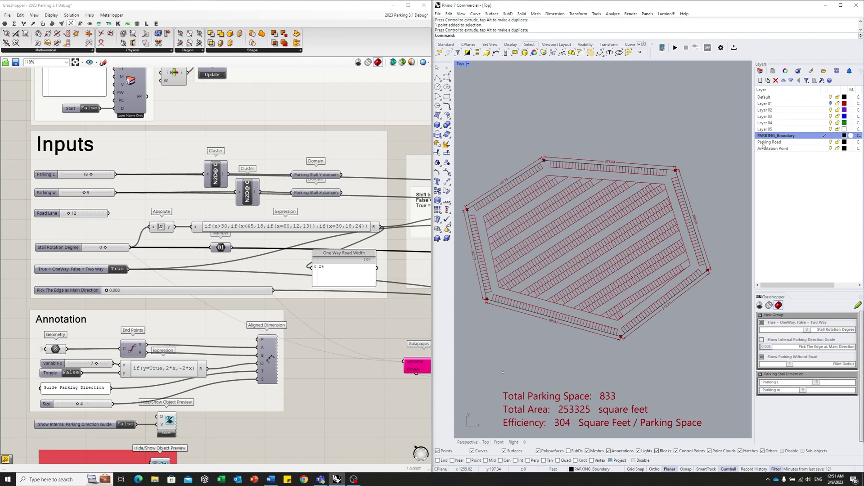
Step: Draw a vertical road polyline across the lot on the Parking Road layer
double_click(775, 142)
right_drag(597, 253, 620, 242)
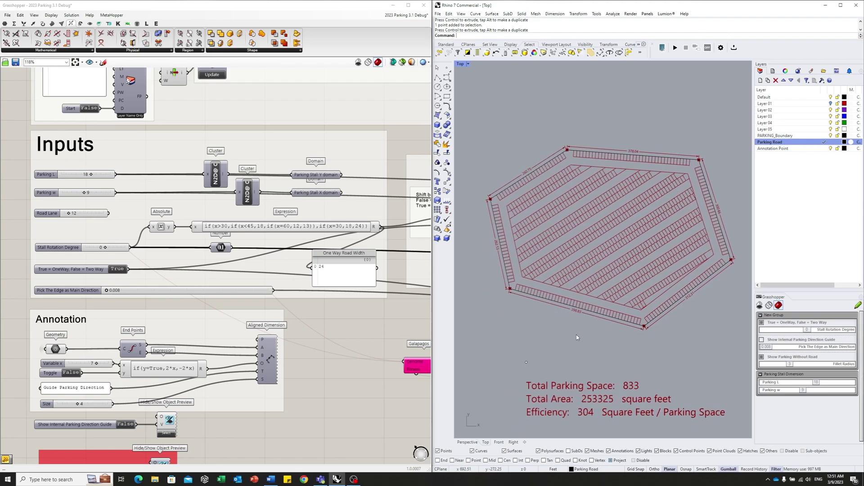
text(PL)
key(Return)
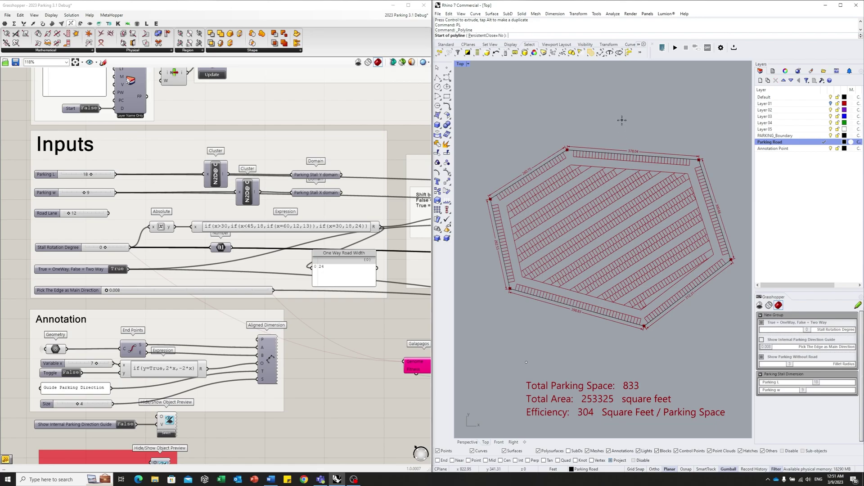
click(614, 102)
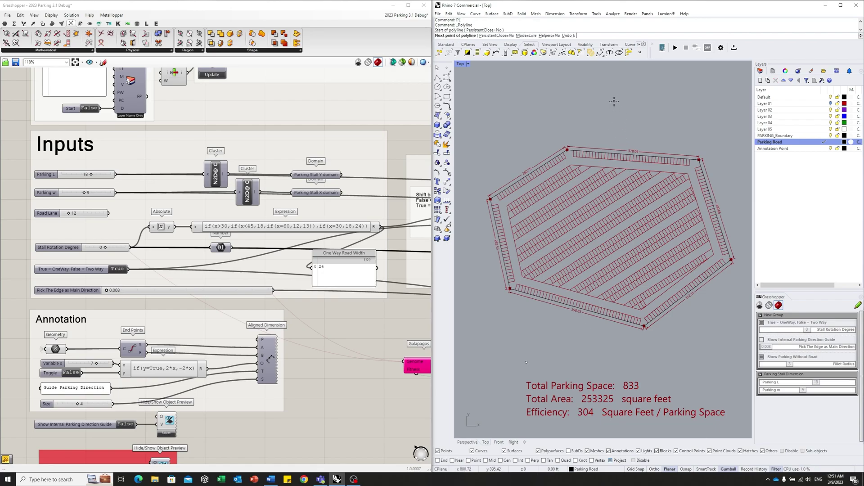
click(587, 346)
key(Return)
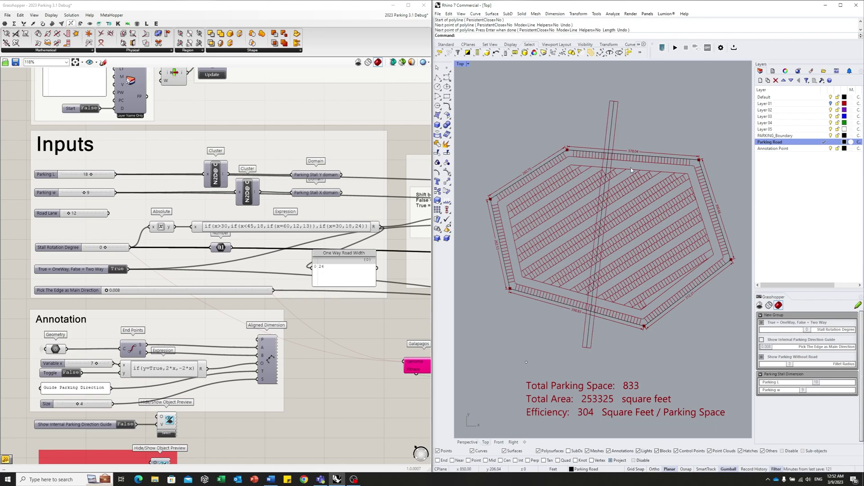
Step: Toggle Show Parking Without Road to compare totals, ending with the road layout at 767 spaces
click(762, 357)
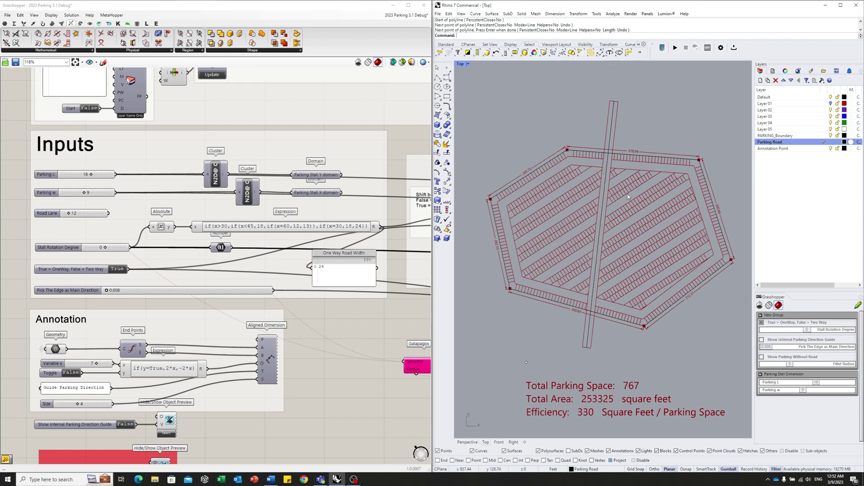
scroll(609, 273, up, 4)
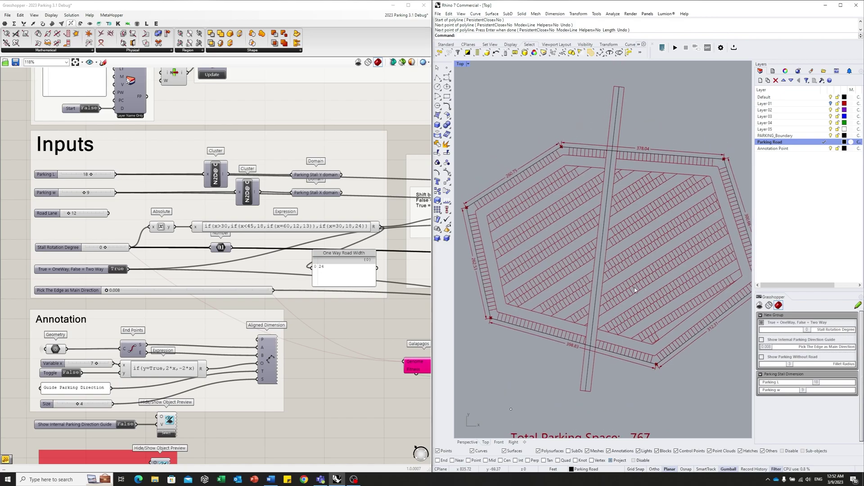
scroll(618, 260, down, 4)
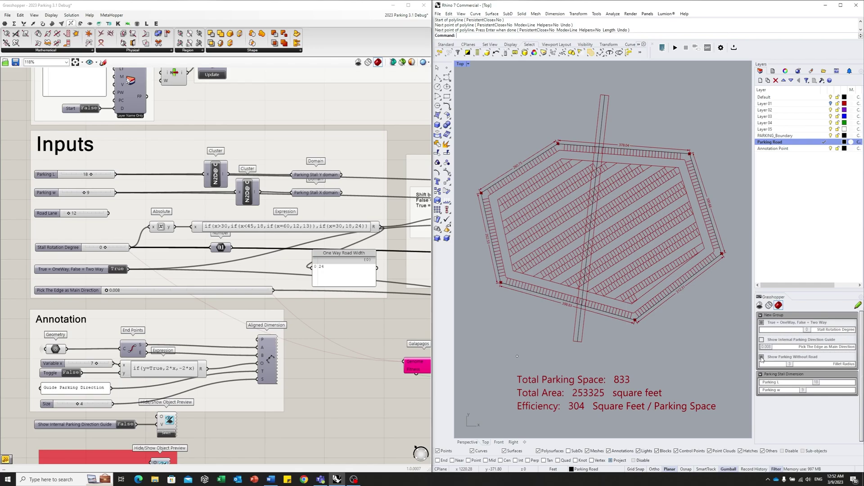
click(761, 357)
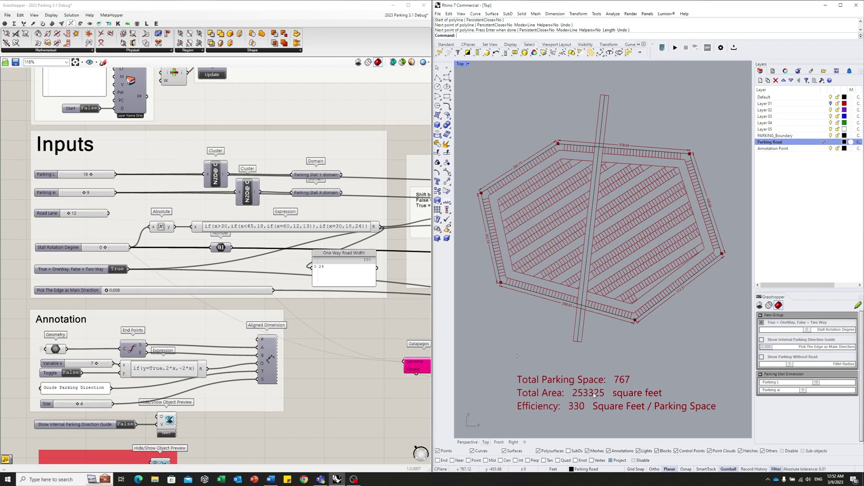
click(761, 357)
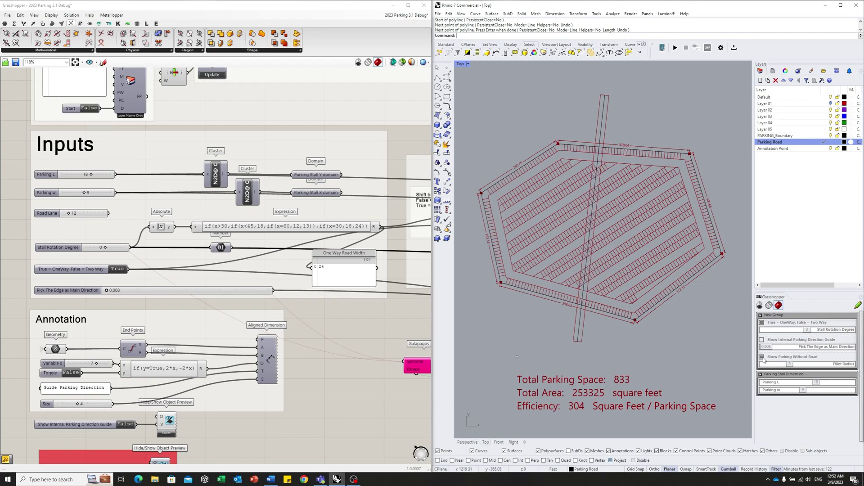
click(762, 358)
click(762, 357)
click(761, 357)
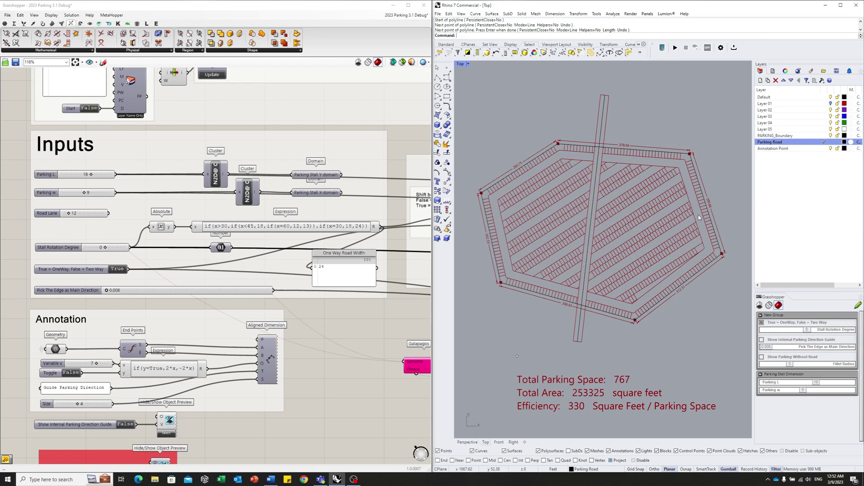
right_drag(590, 217, 590, 224)
Step: Draw two diagonal road lines crossing the parking lot
key(Return)
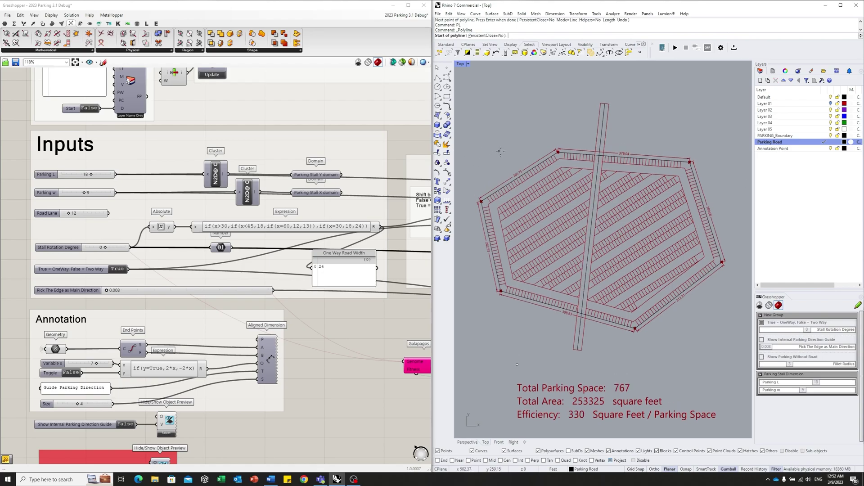
click(495, 152)
click(717, 333)
right_click(718, 335)
key(Return)
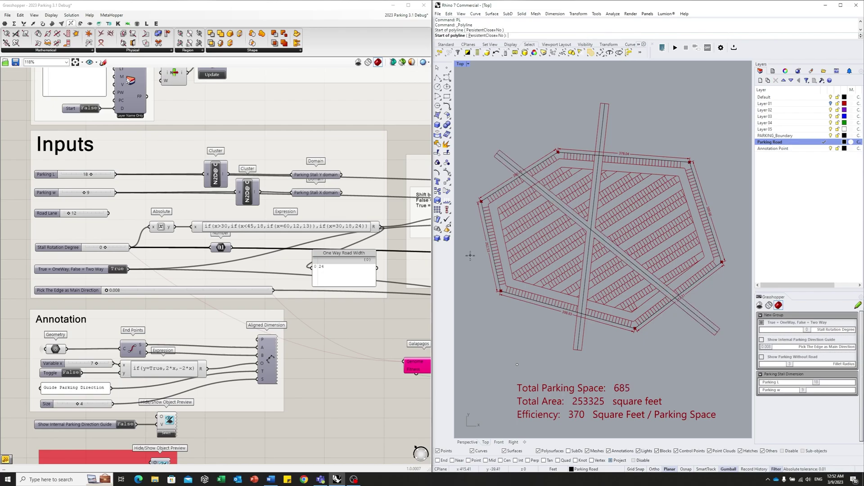
click(471, 256)
click(734, 177)
right_click(734, 178)
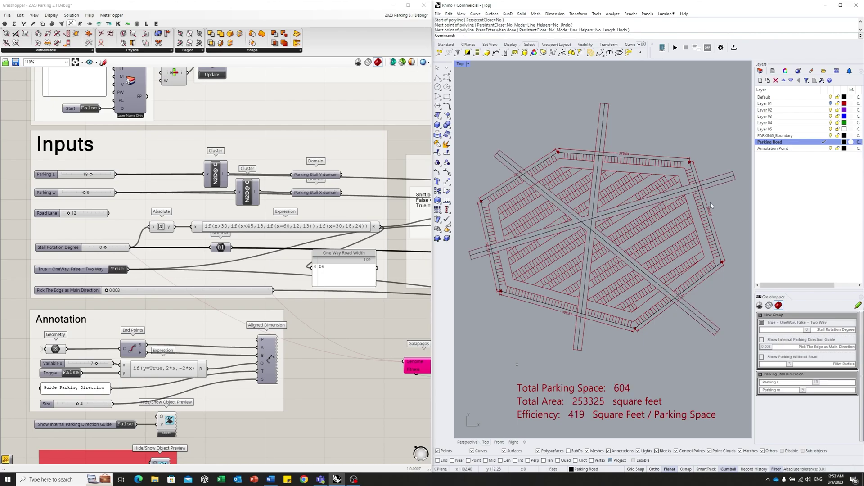
Step: Draw two more road lines, then compare with and without roads, giving 559 spaces
text(PL)
key(Return)
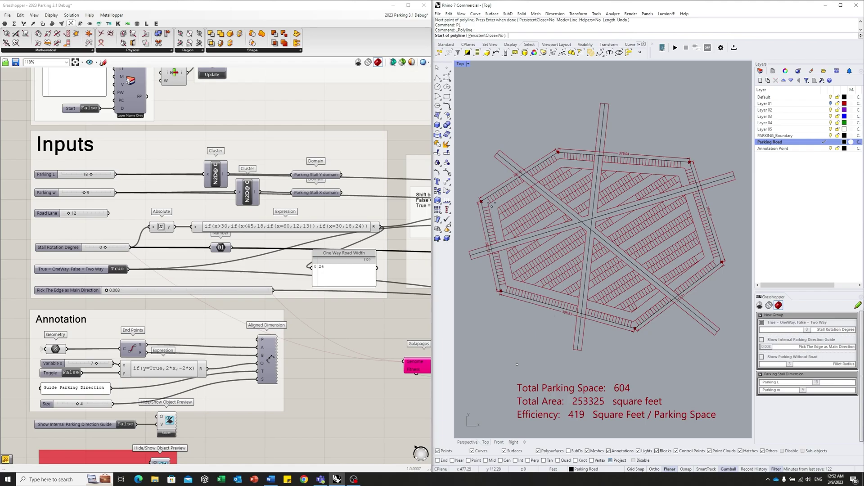
click(484, 176)
click(546, 334)
right_click(547, 335)
key(Return)
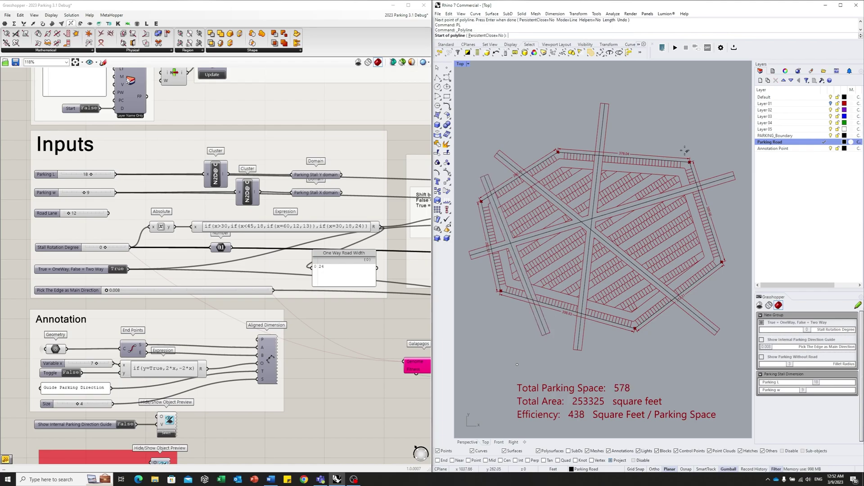
click(667, 138)
click(718, 301)
right_click(718, 303)
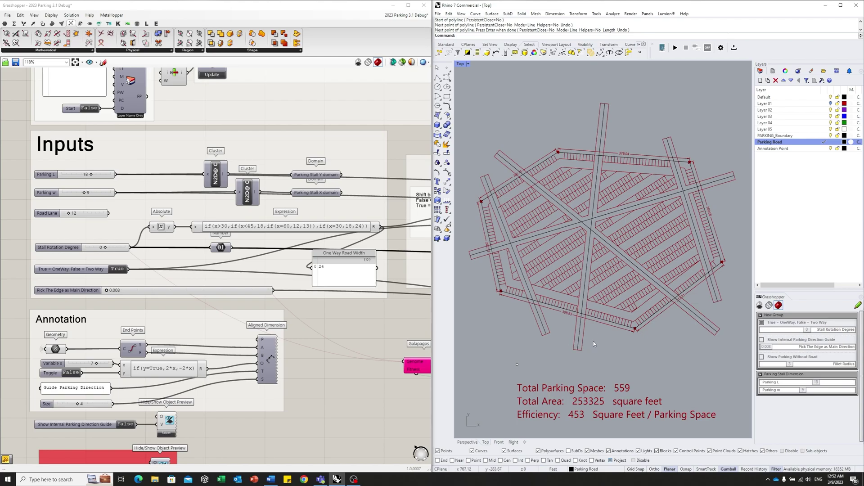
click(762, 358)
click(762, 357)
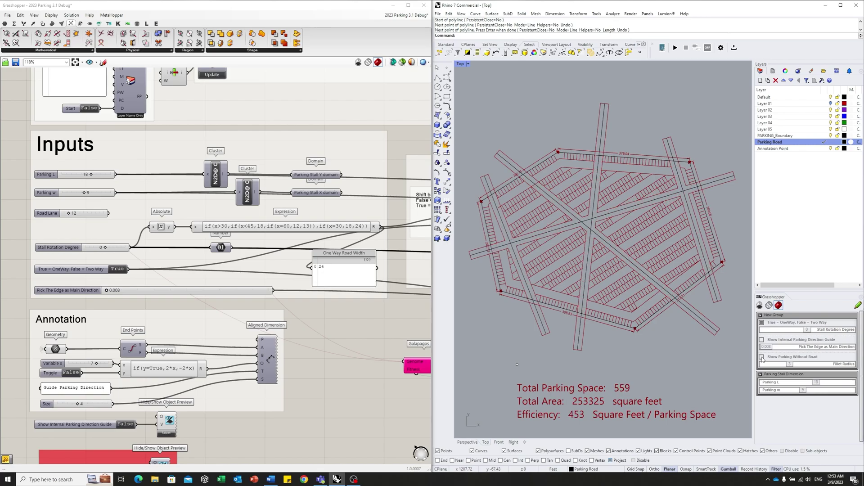
Step: Delete the road curves and recheck Show Parking Without Road to restore 833 spaces
shift+click(480, 253)
key(Delete)
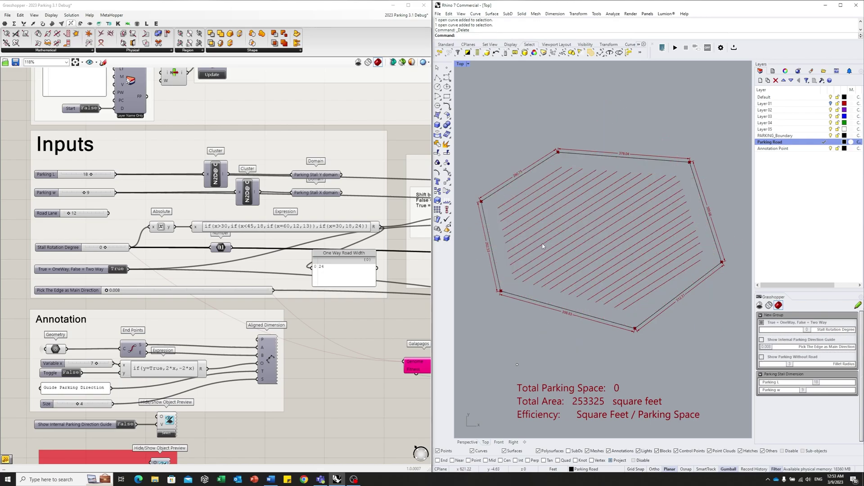
click(762, 356)
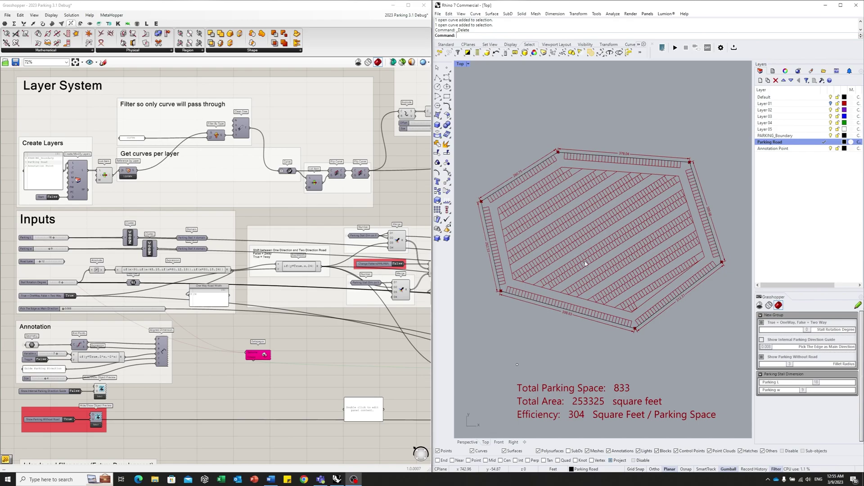
right_drag(282, 345, 291, 344)
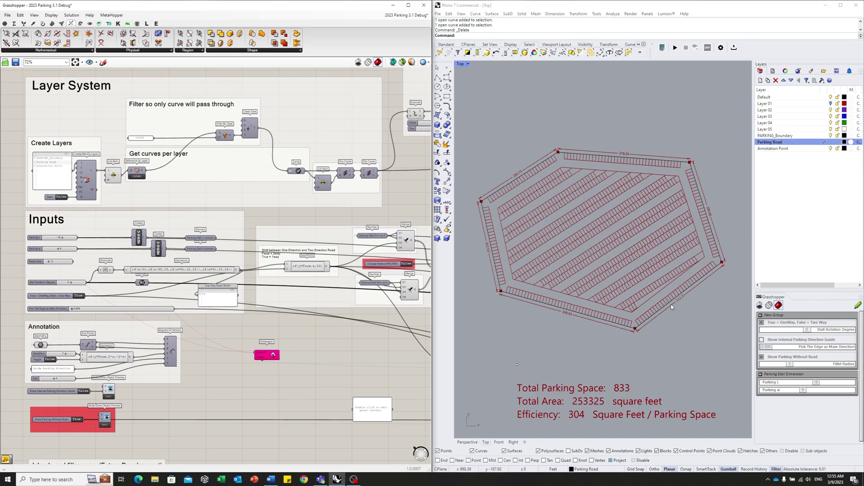
right_drag(282, 356, 289, 348)
scroll(289, 348, up, 3)
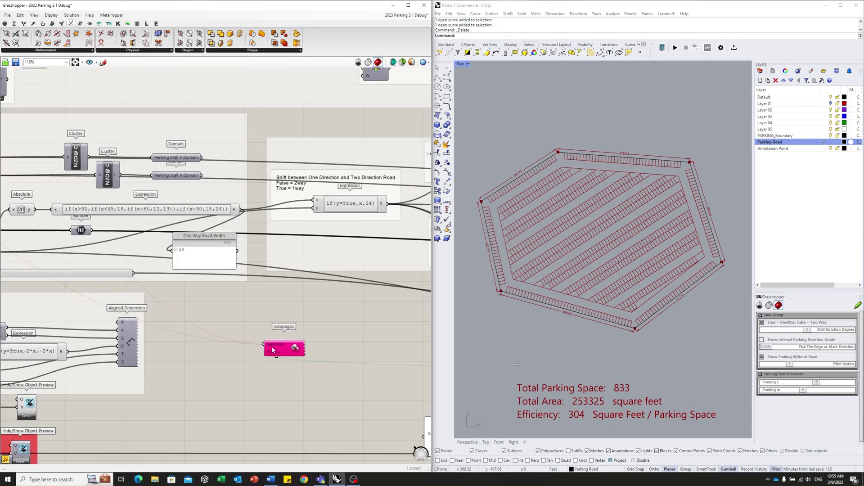
scroll(294, 348, down, 3)
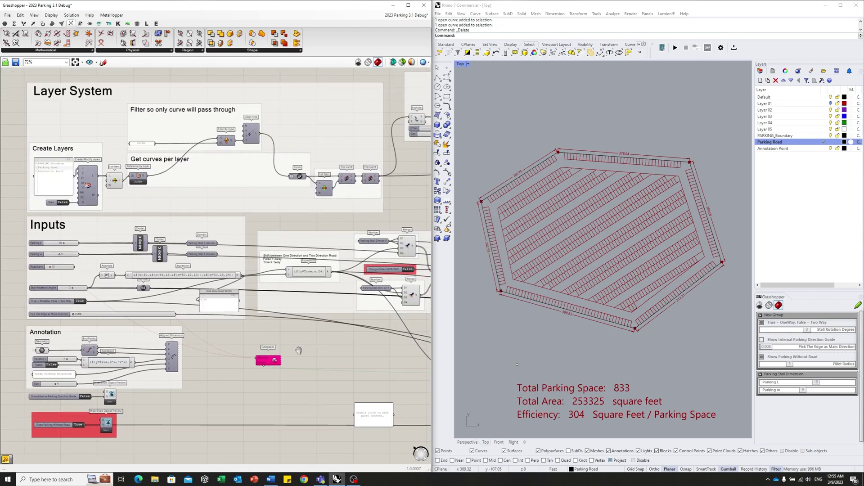
right_drag(296, 350, 291, 352)
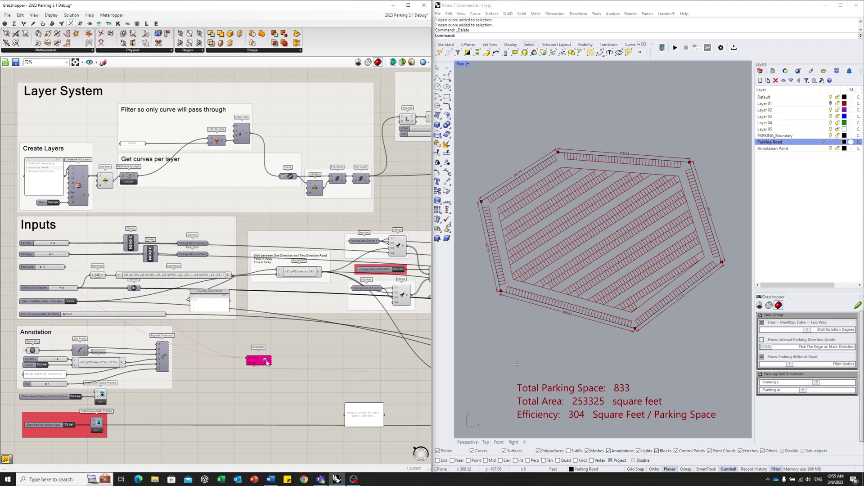
Step: Open the Galapagos Editor, review its Minimize fitness option, and switch to the Solvers tab
double_click(266, 361)
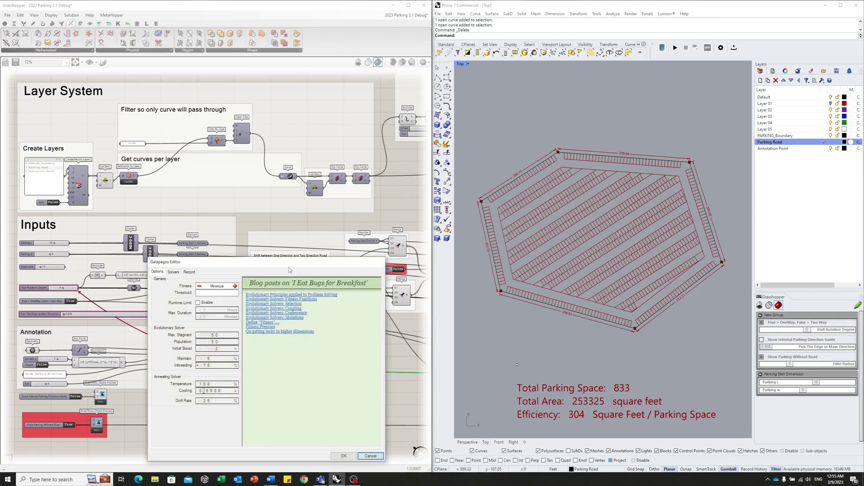
drag(288, 267, 466, 180)
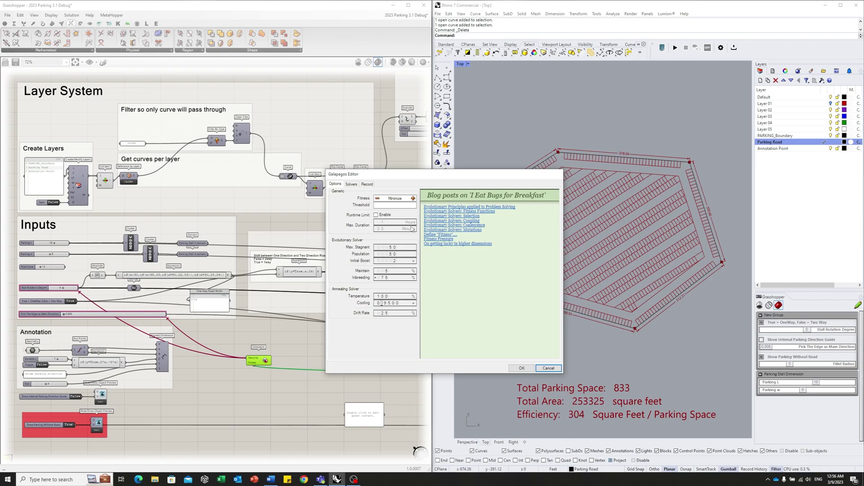
drag(395, 175, 299, 187)
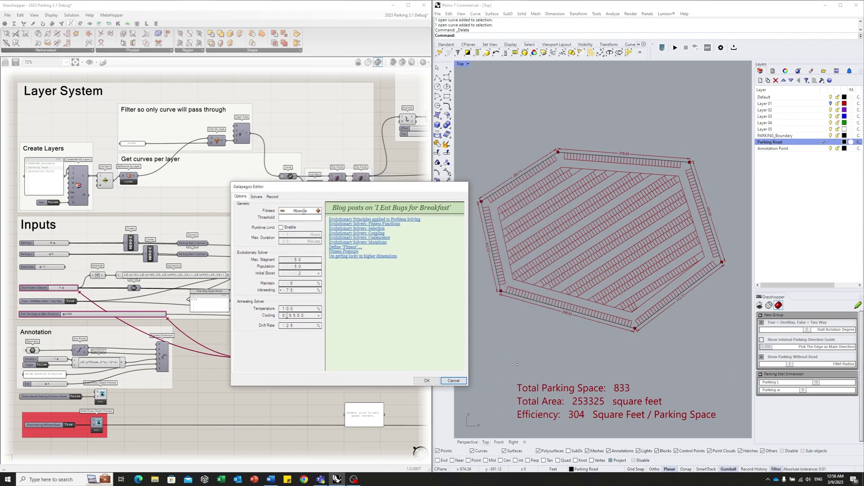
click(257, 197)
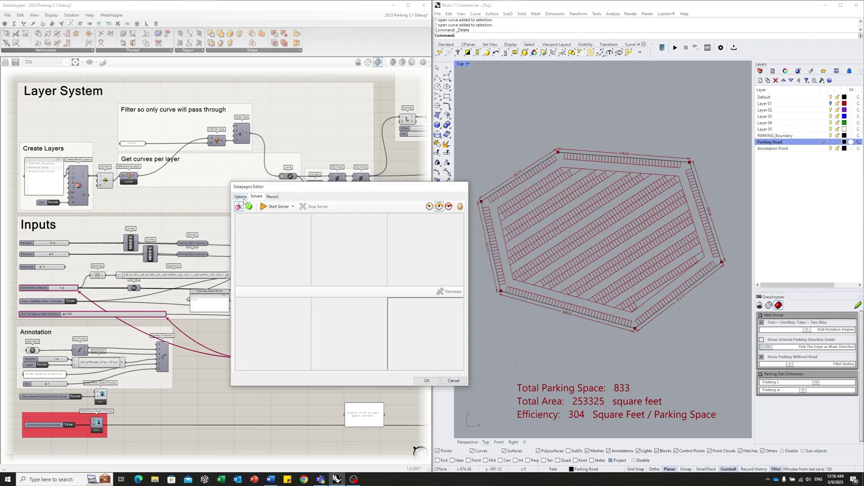
click(241, 197)
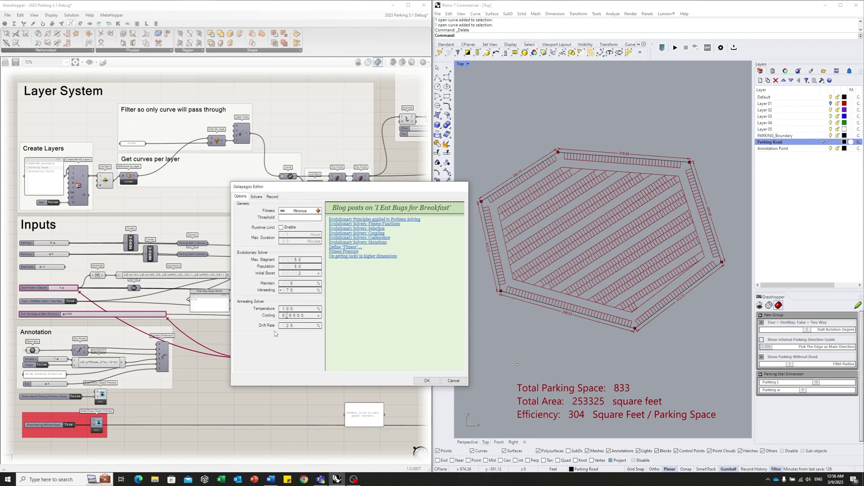
click(257, 197)
drag(252, 189, 194, 192)
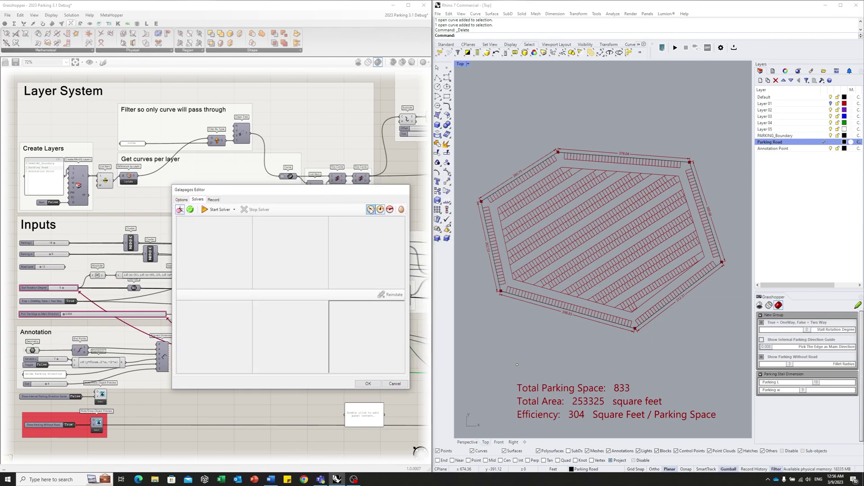
Step: Start the Galapagos evolutionary solver on the parking definition, with the lot at 833 spaces
click(218, 210)
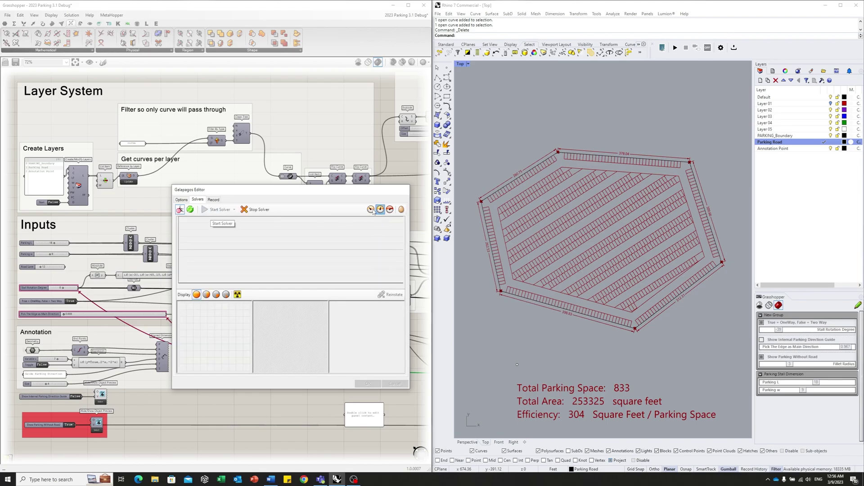